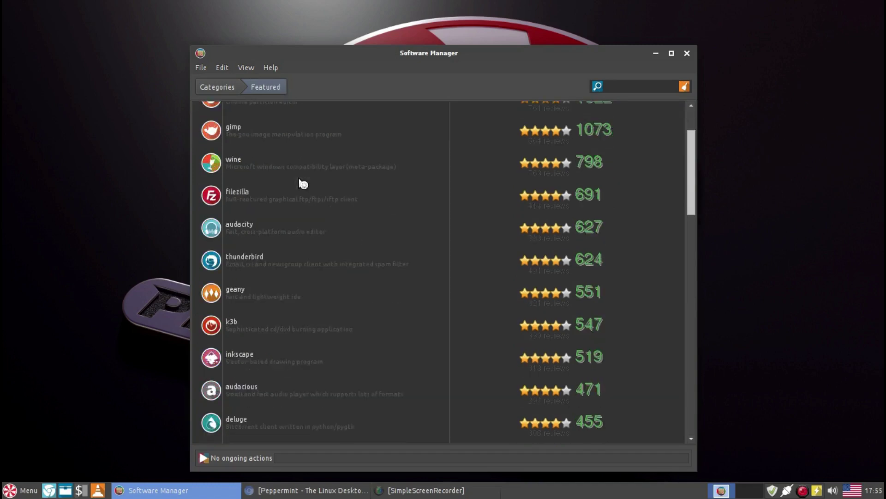
Browse the featured applications through the Peppermint packs, return to the category overview, and close Software Manager.
scroll(301, 186, "down", 8)
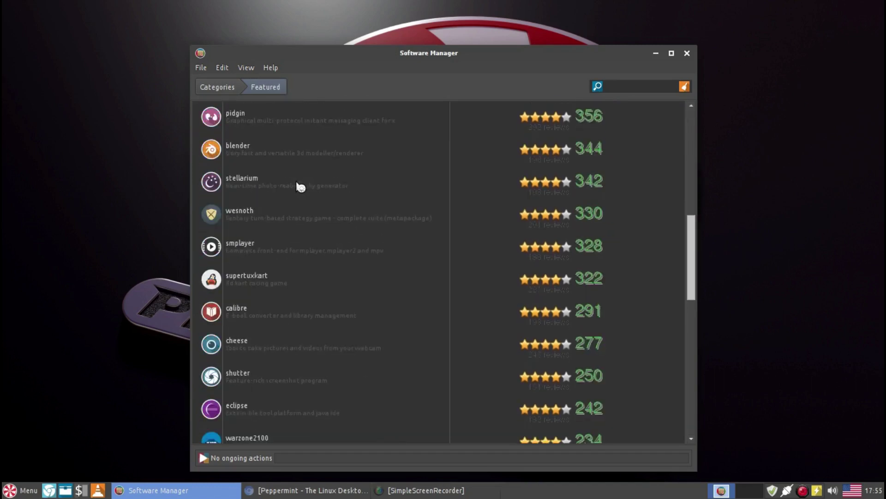
scroll(301, 188, "down", 6)
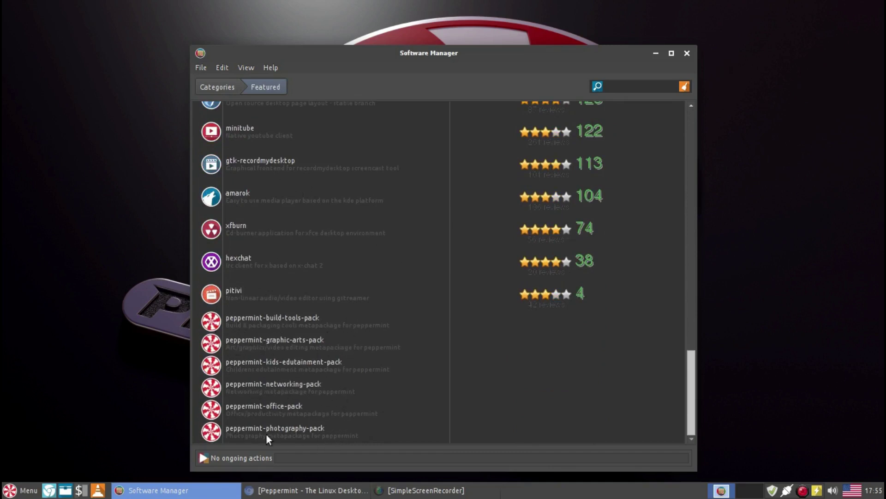
left_click(224, 89)
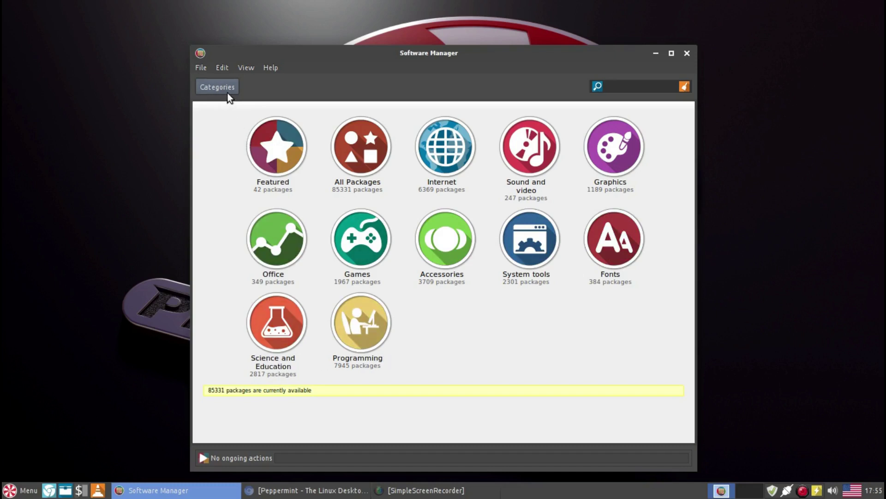
left_click(687, 53)
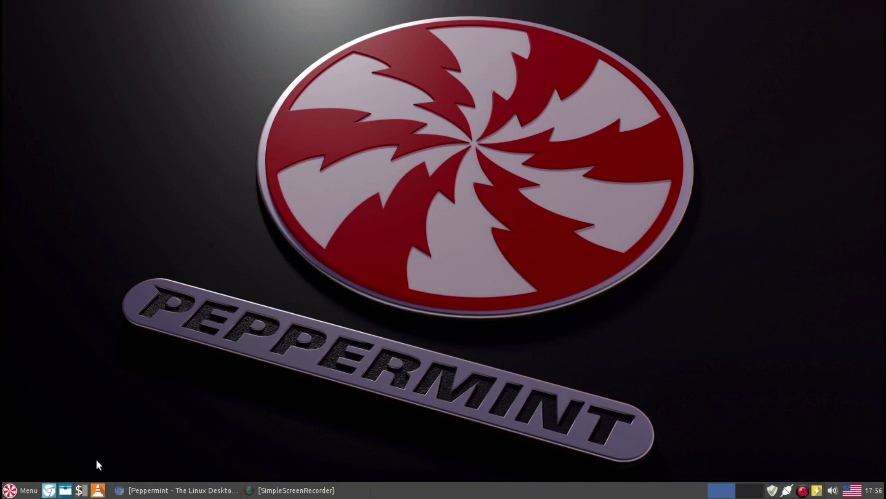
Launch Synaptic Package Manager from the system tools and authenticate with the account password.
left_click(19, 487)
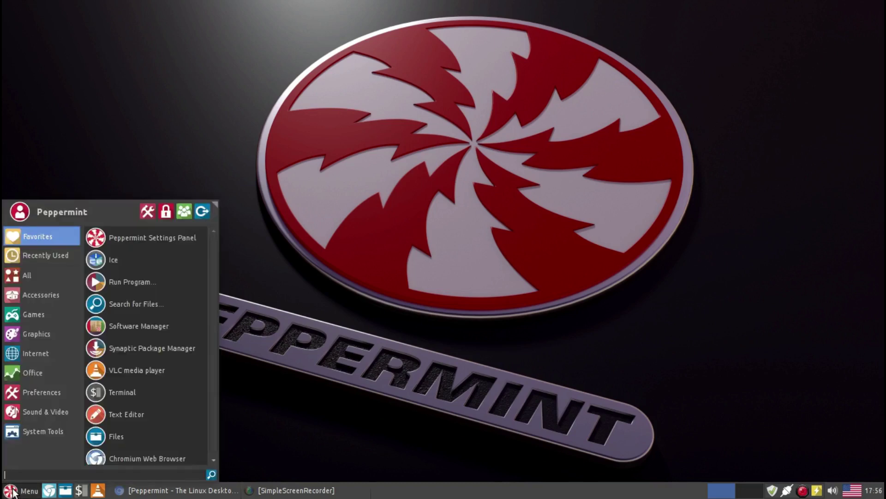
left_click(41, 432)
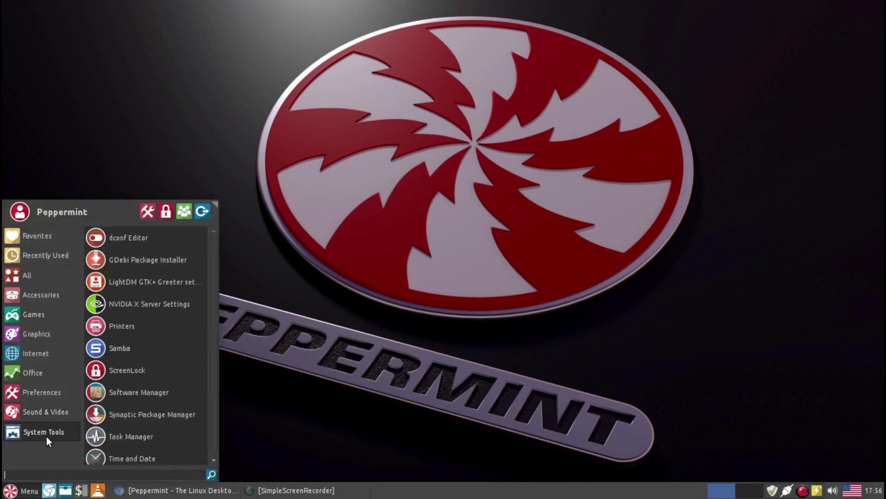
left_click(140, 416)
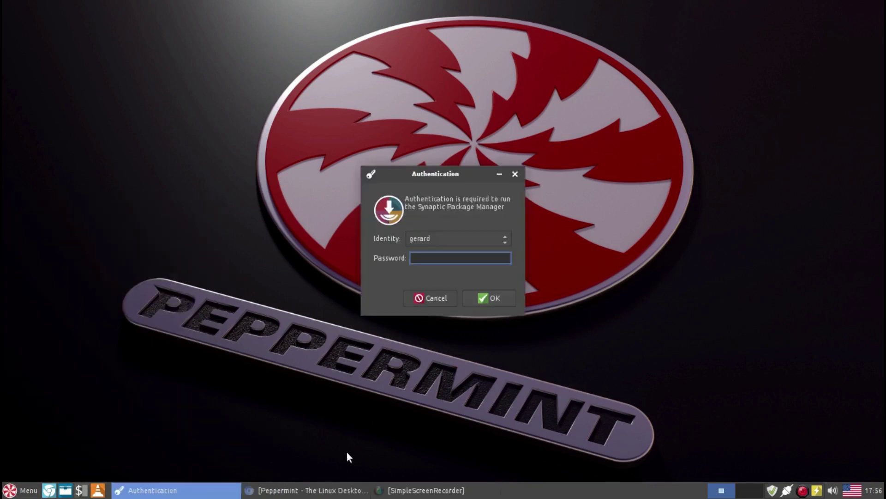
type("•••••••")
key("Return")
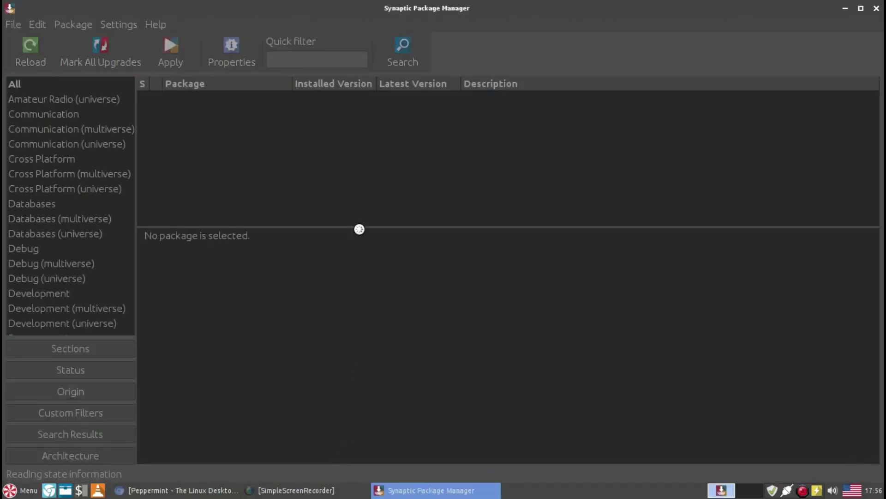
View the description and screenshot of the 0ad package, and close the screenshot.
left_click_drag(359, 229, 359, 243)
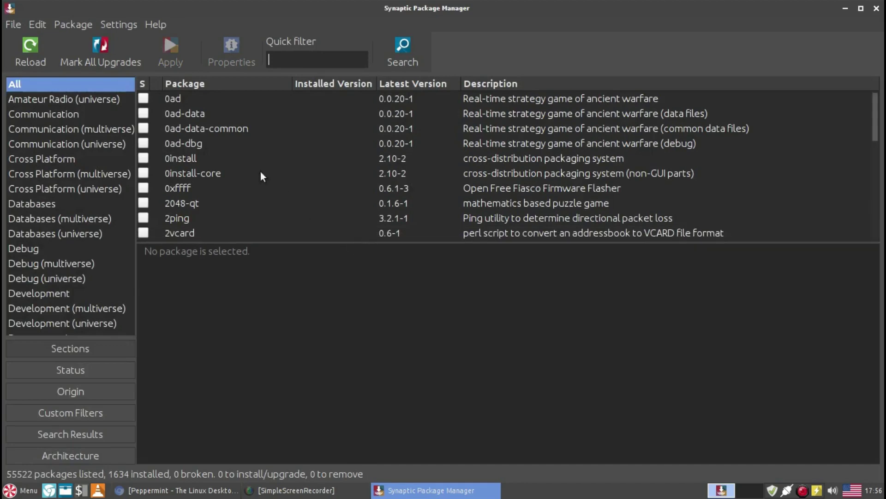
left_click(174, 96)
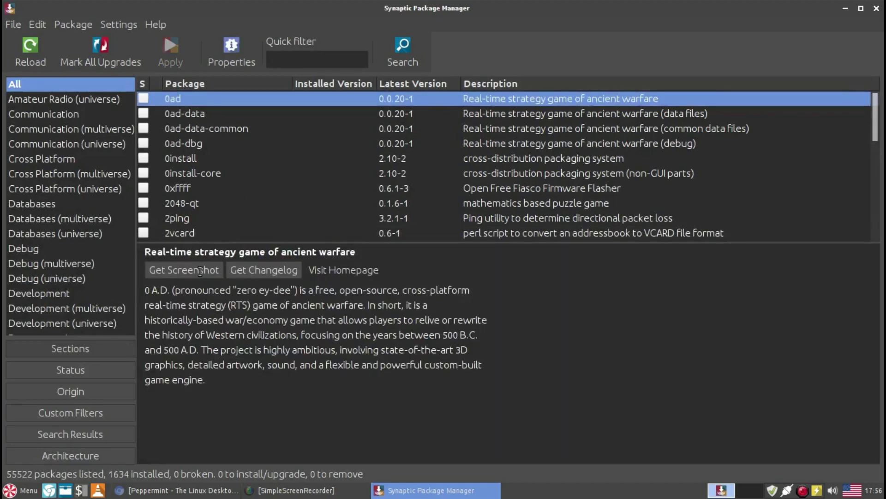
left_click(183, 270)
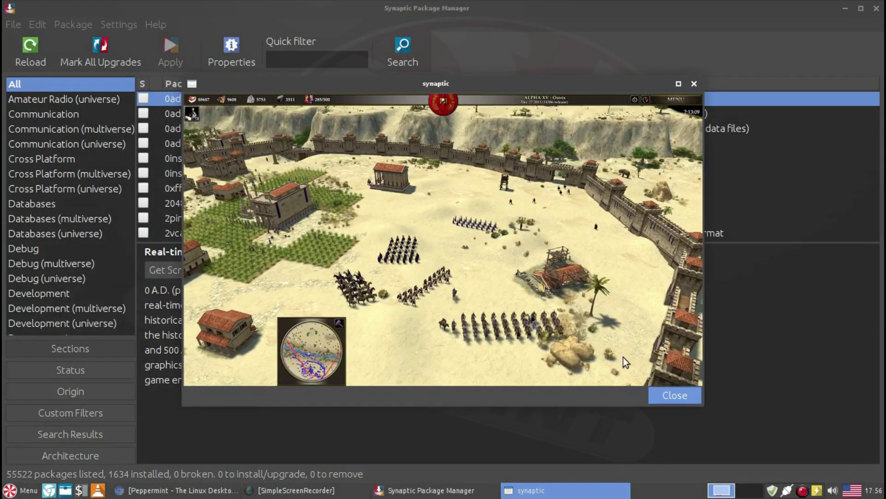
left_click(677, 397)
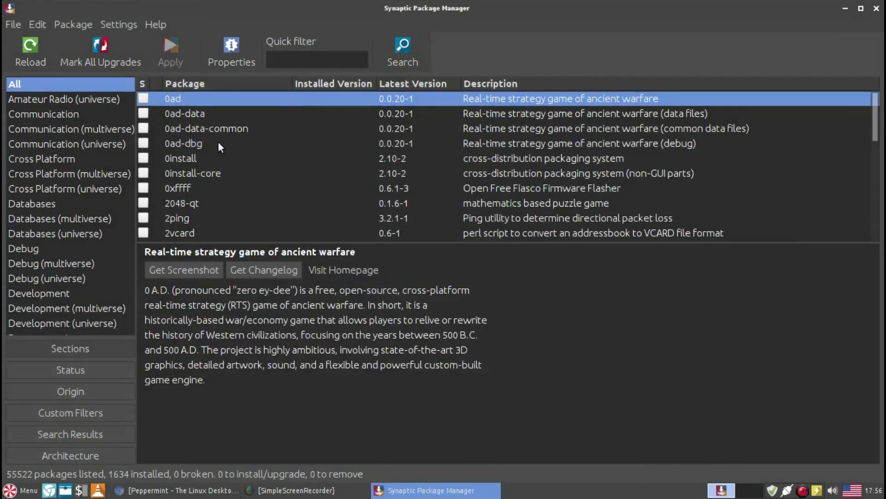
Mark the 0ad package for installation together with its additional required packages.
right_click(156, 96)
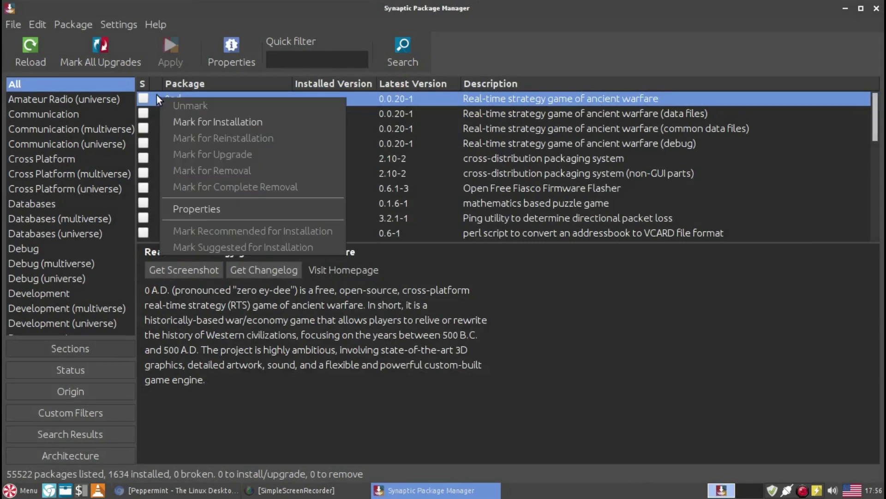
left_click(178, 125)
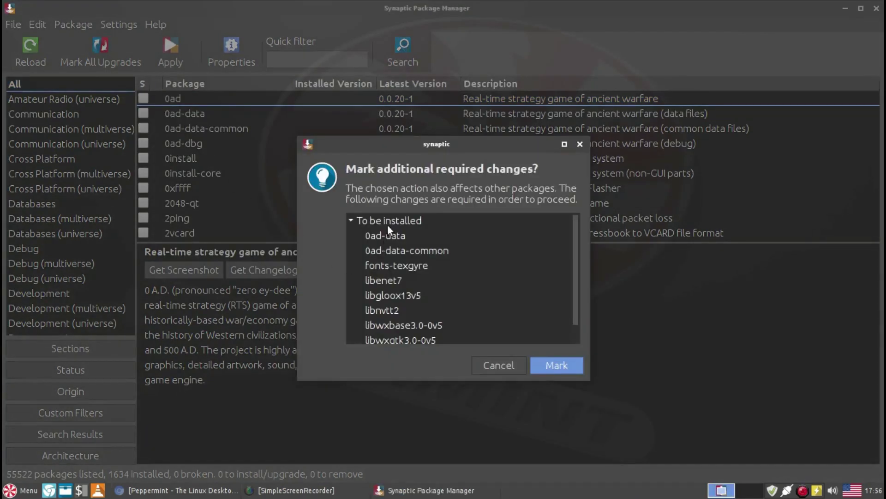
scroll(420, 268, "down", 1)
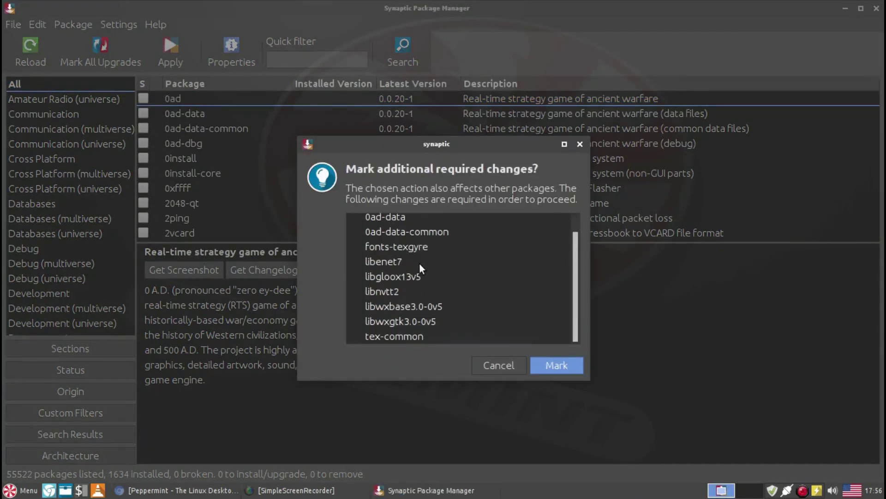
left_click(557, 366)
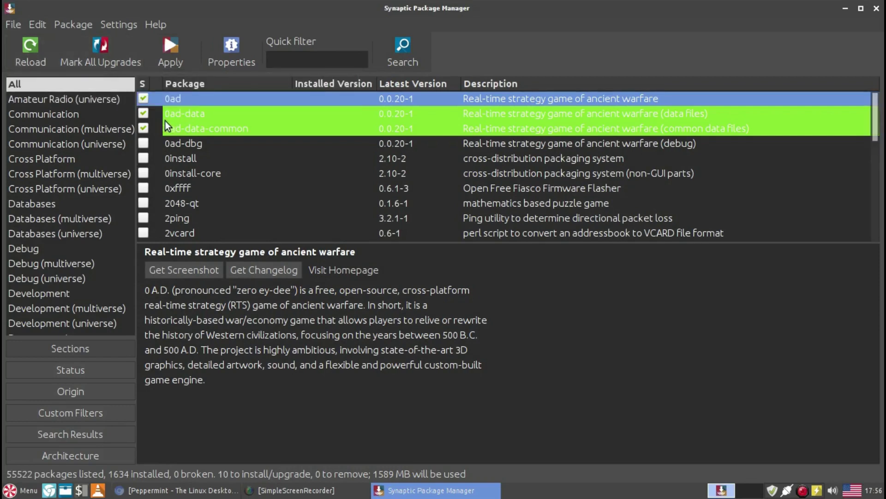
Unmark the 0ad package and close Synaptic Package Manager without applying the marked changes.
left_click(146, 99)
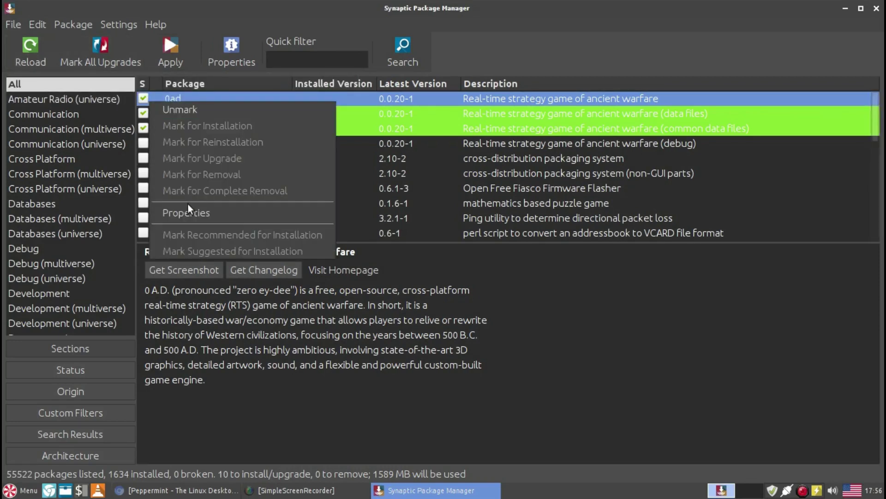
left_click(489, 273)
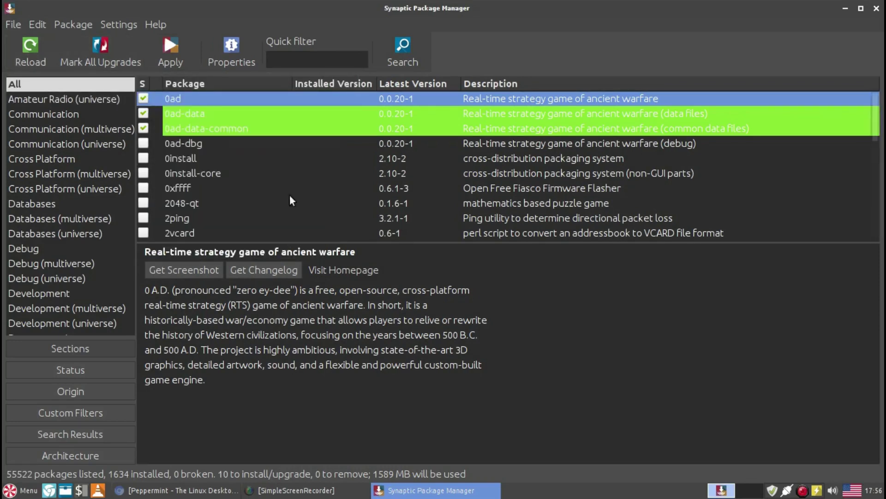
left_click(149, 98)
left_click(159, 104)
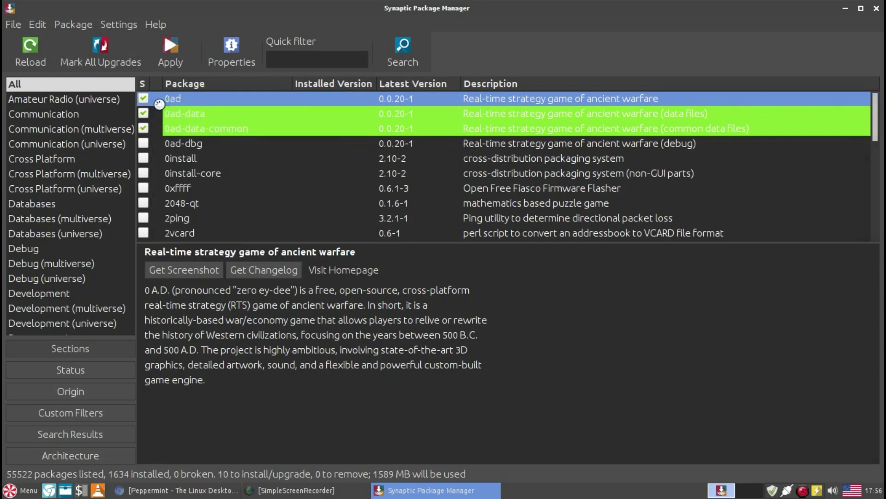
double_click(159, 105)
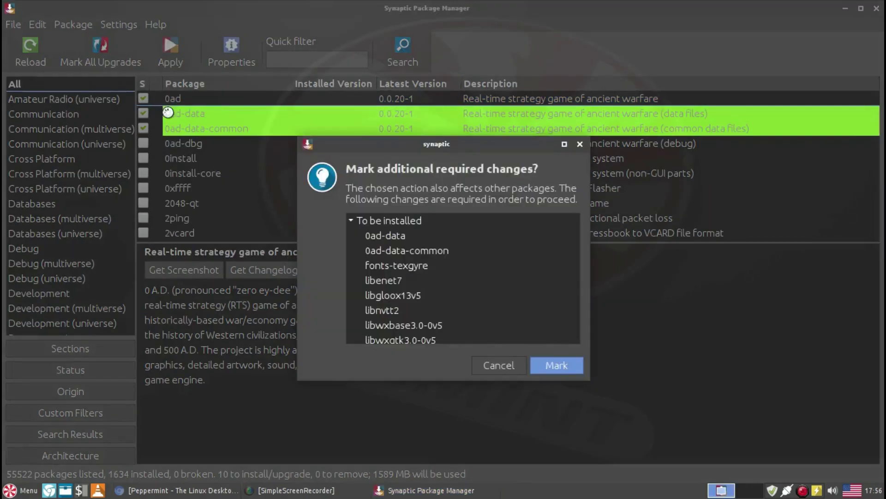
left_click(498, 365)
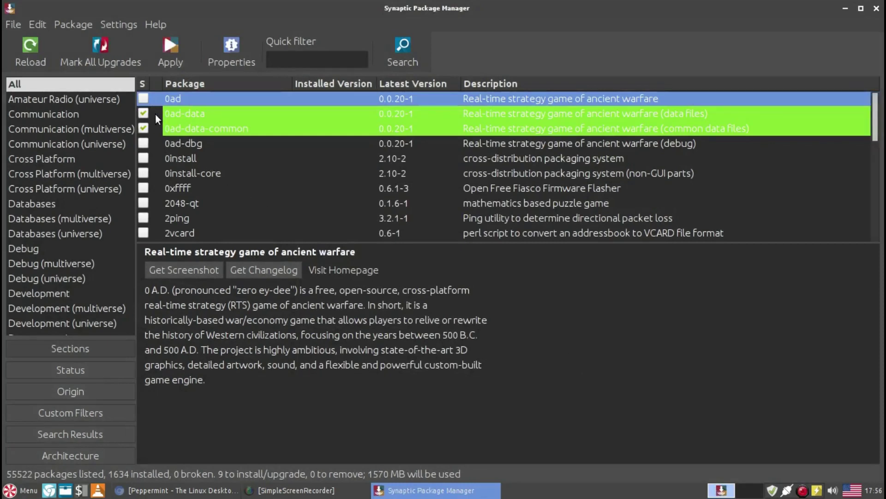
left_click(876, 7)
left_click(674, 282)
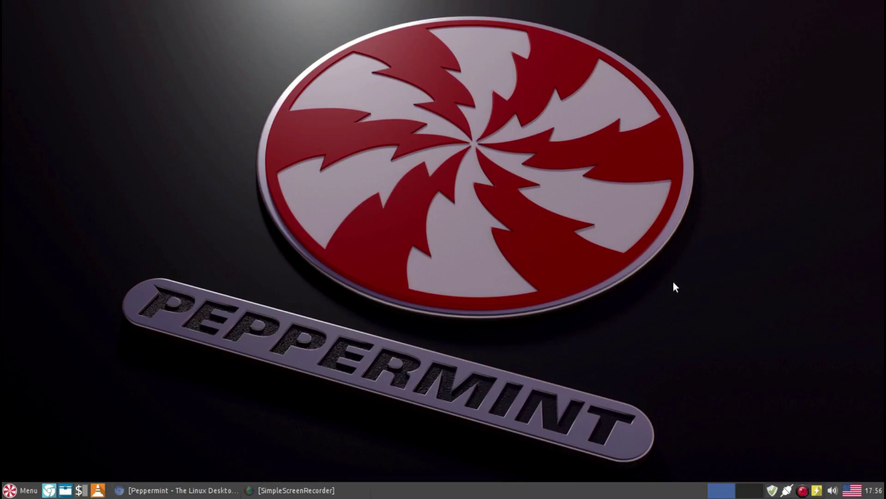
Open the Peppermint Settings Panel, browse the available wallpapers without applying one, and close the wallpaper window.
left_click(20, 490)
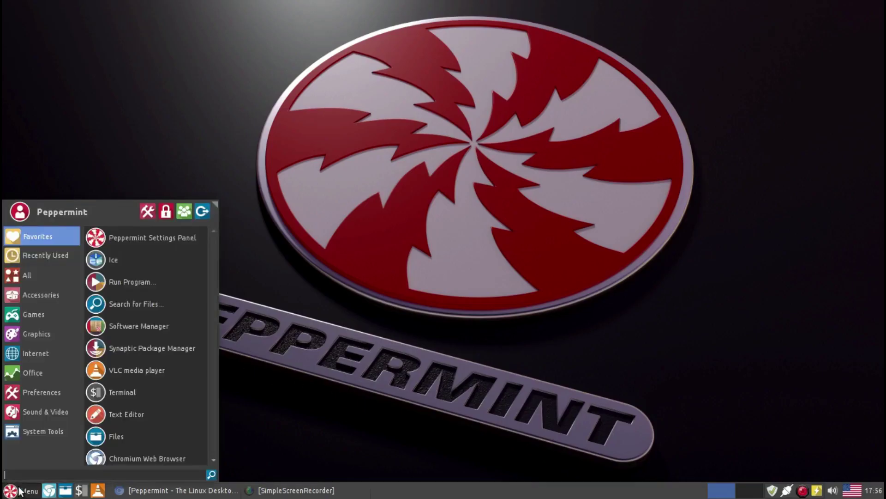
left_click(148, 209)
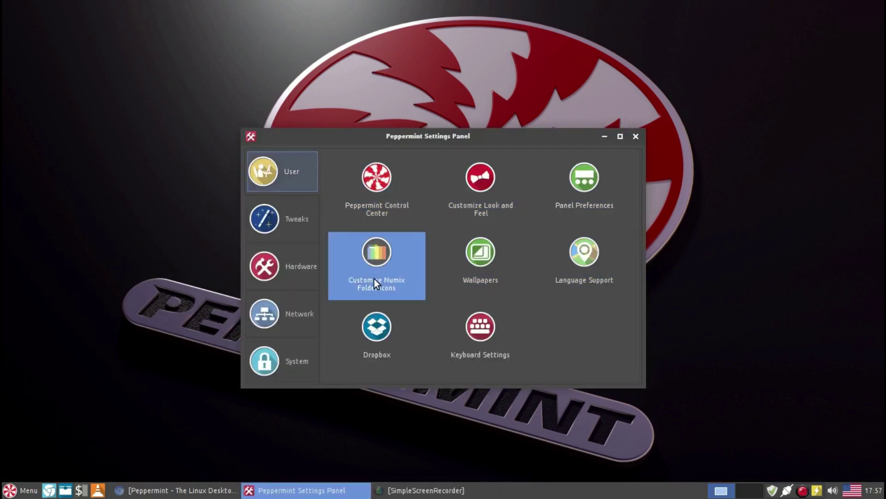
left_click(490, 262)
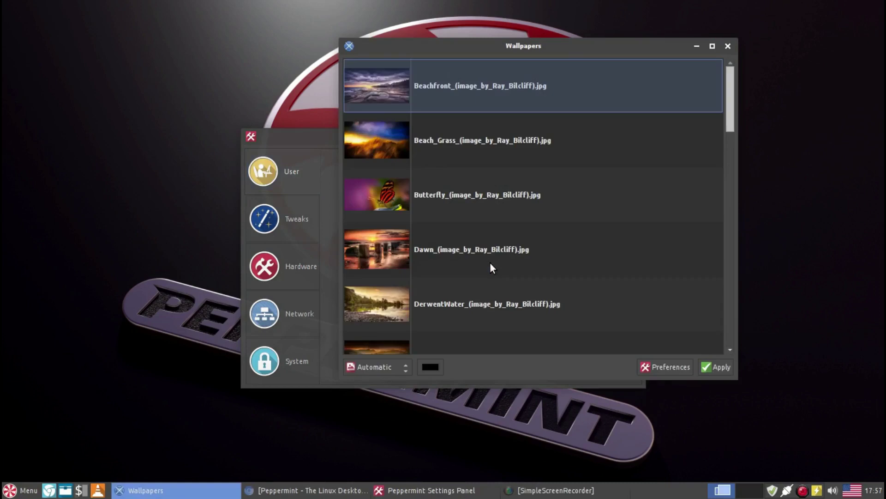
scroll(508, 176, "down", 8)
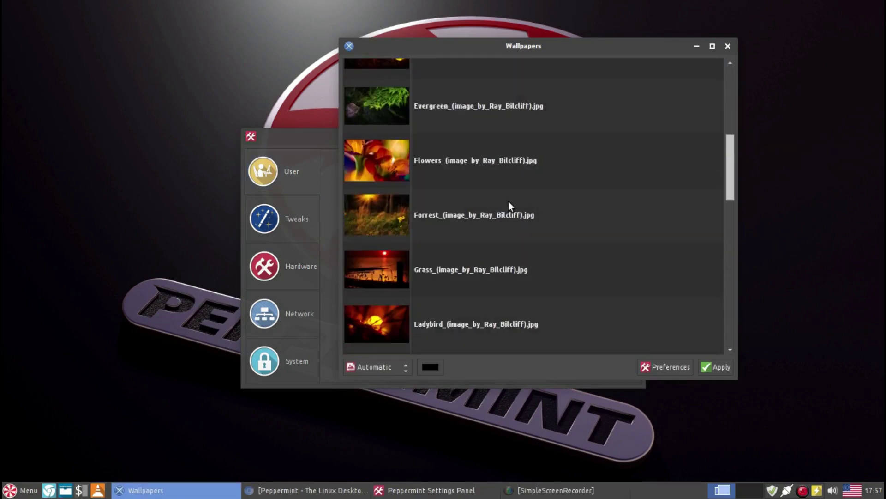
scroll(508, 204, "down", 6)
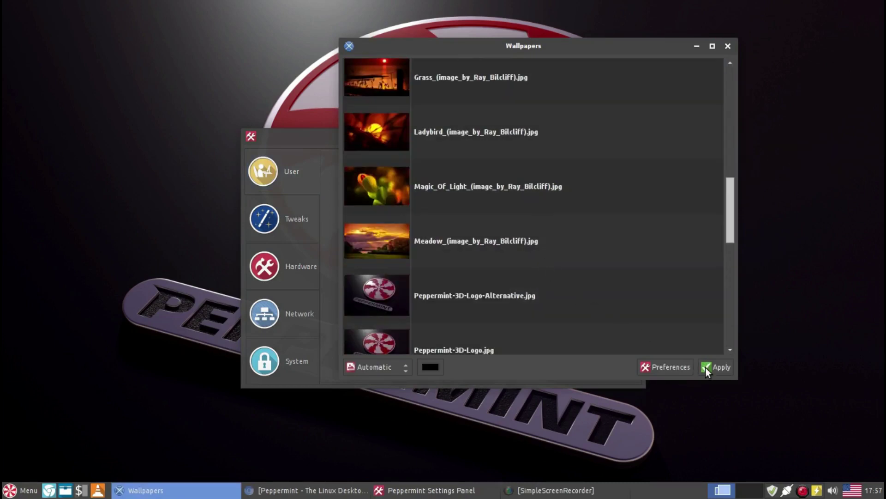
left_click(728, 47)
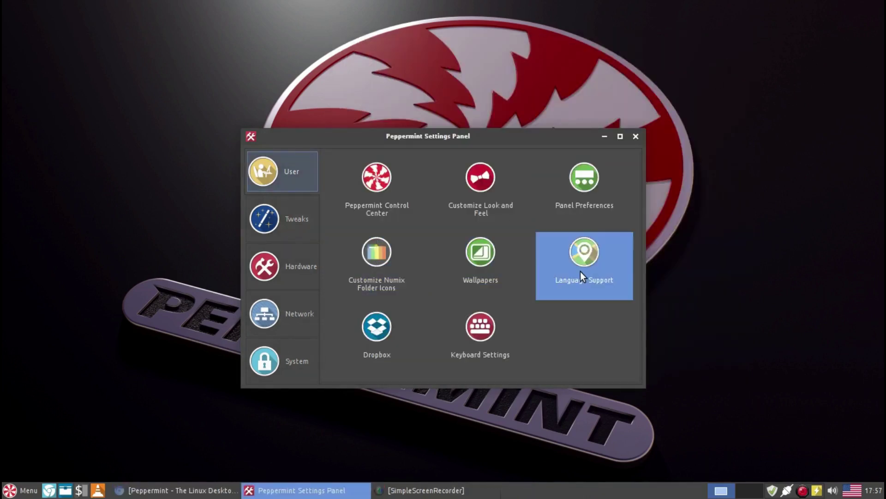
Review the Tweaks, Hardware, Network and System settings, including Additional Drivers, and close the Settings Panel.
left_click(297, 205)
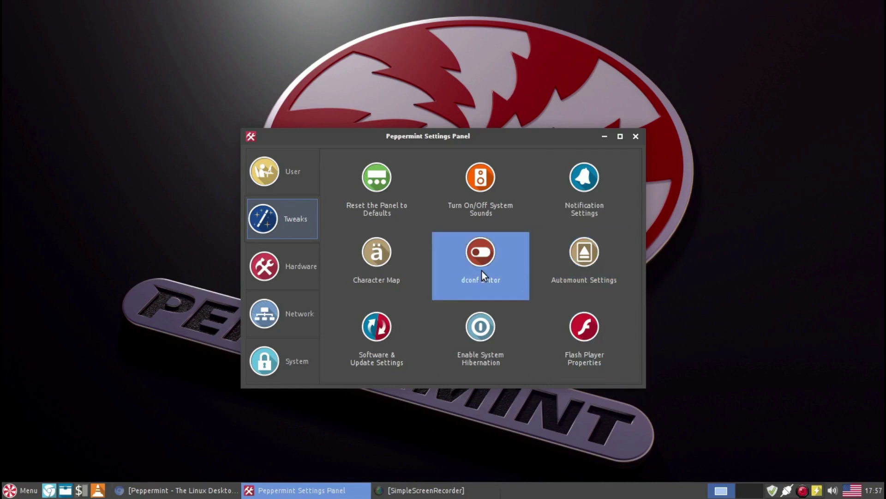
left_click(284, 266)
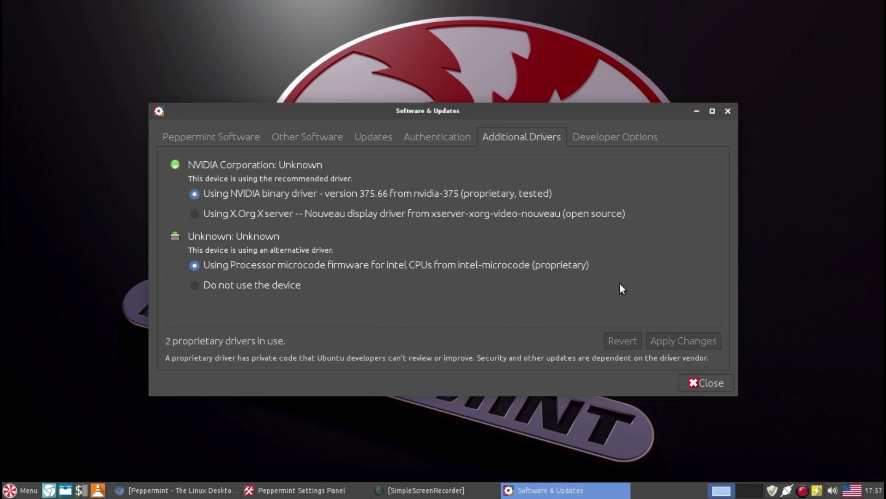
left_click(693, 386)
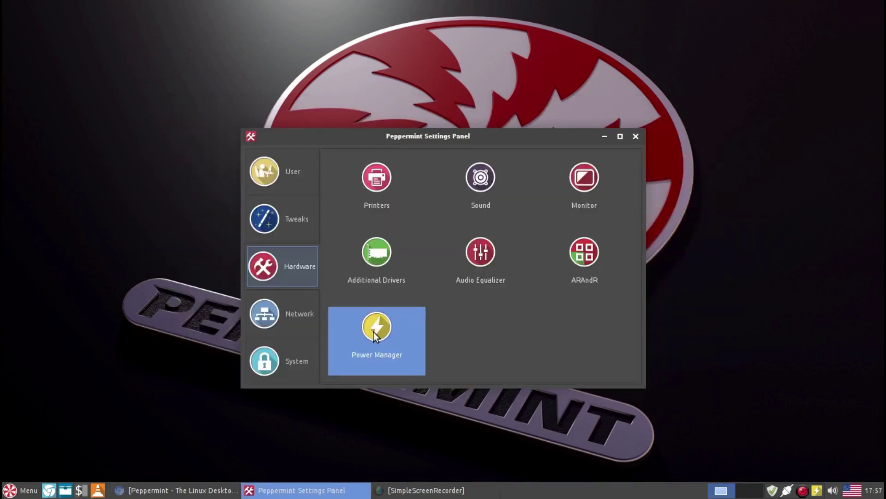
left_click(298, 318)
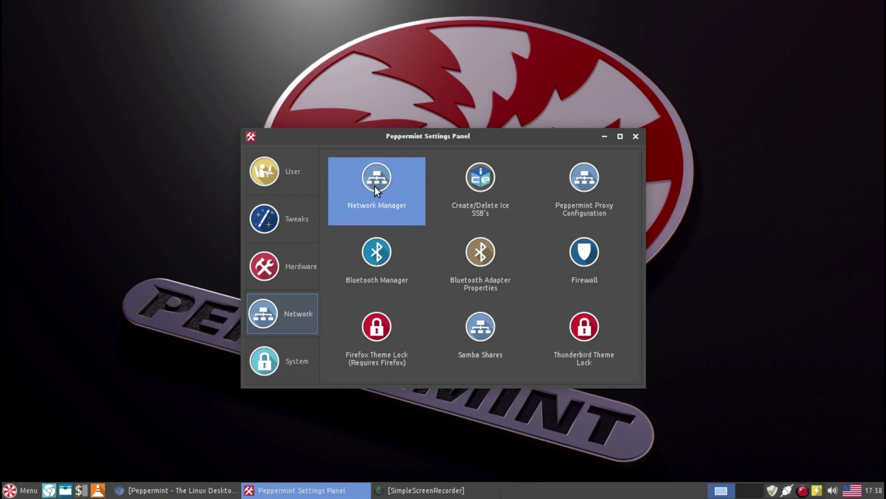
left_click(275, 361)
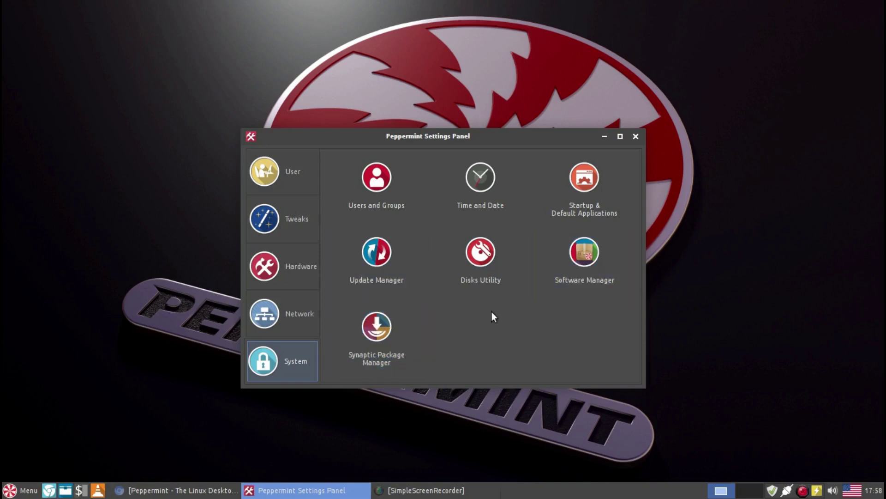
left_click(635, 136)
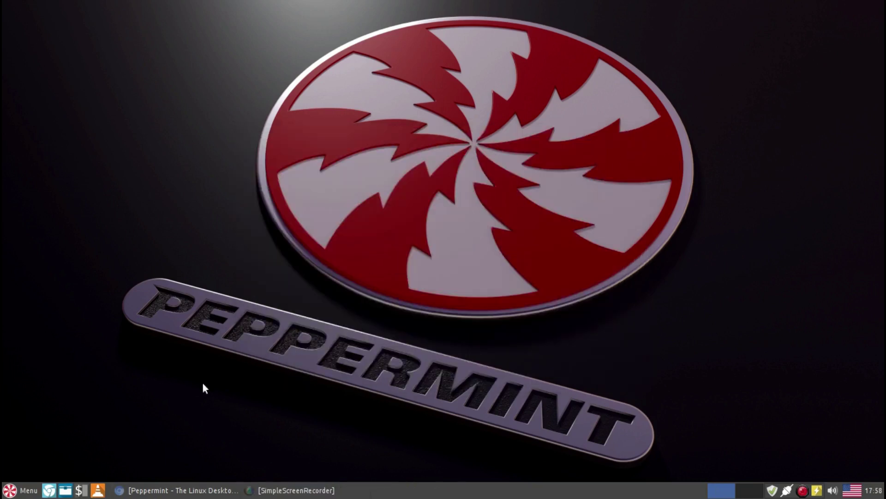
left_click(11, 489)
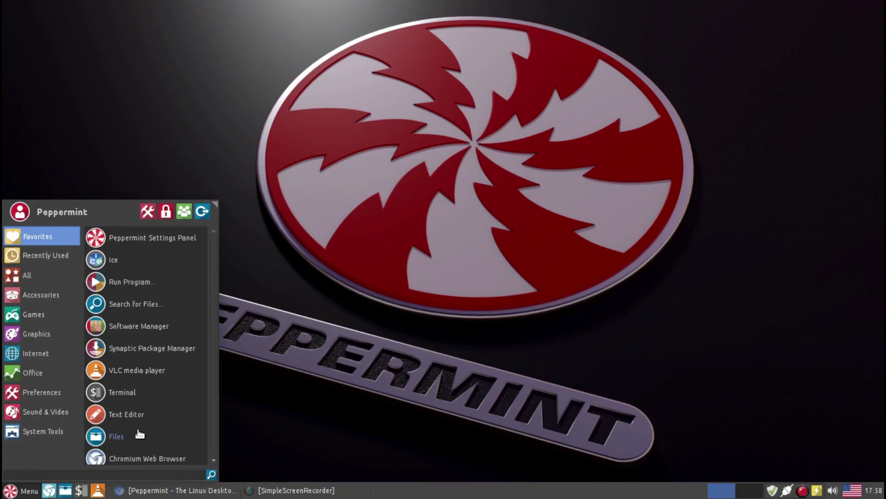
scroll(138, 432, "down", 1)
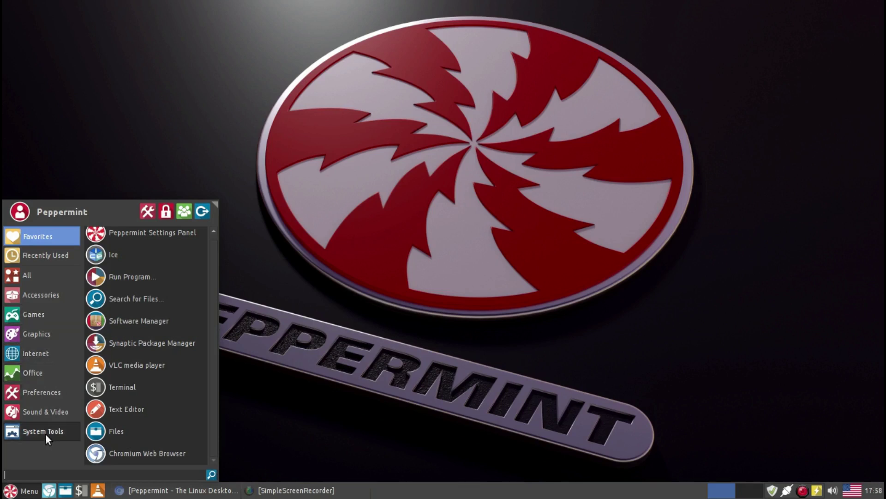
left_click(121, 257)
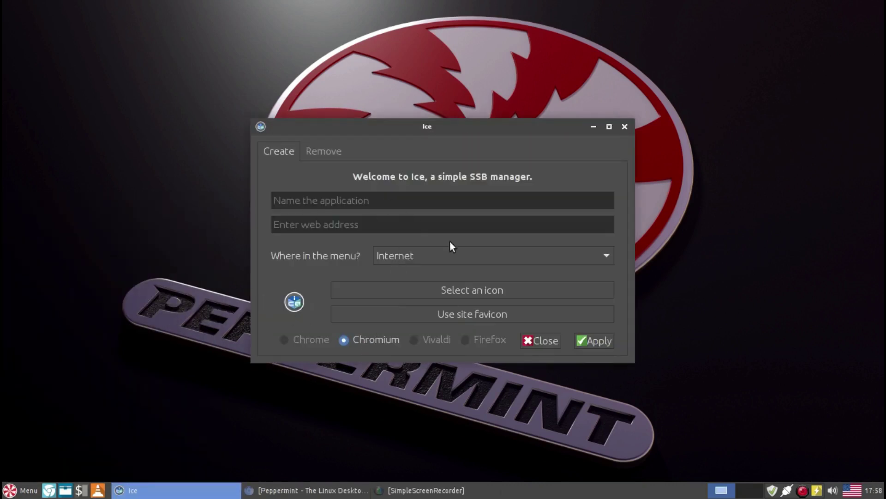
key("Tab")
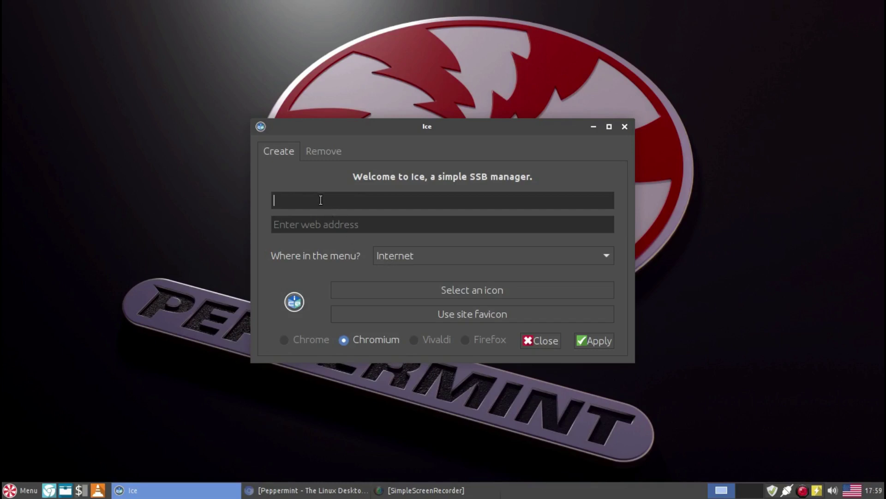
type("Netflix")
key("Tab")
type("www")
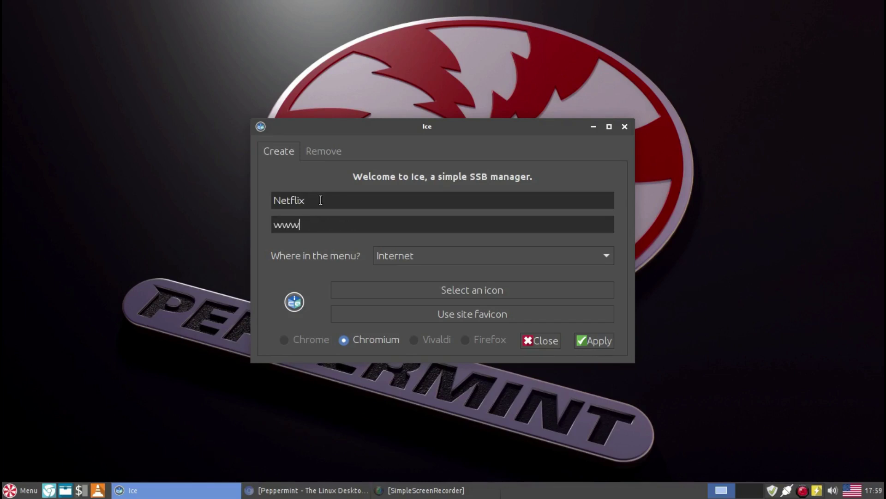
type(".netflix.com")
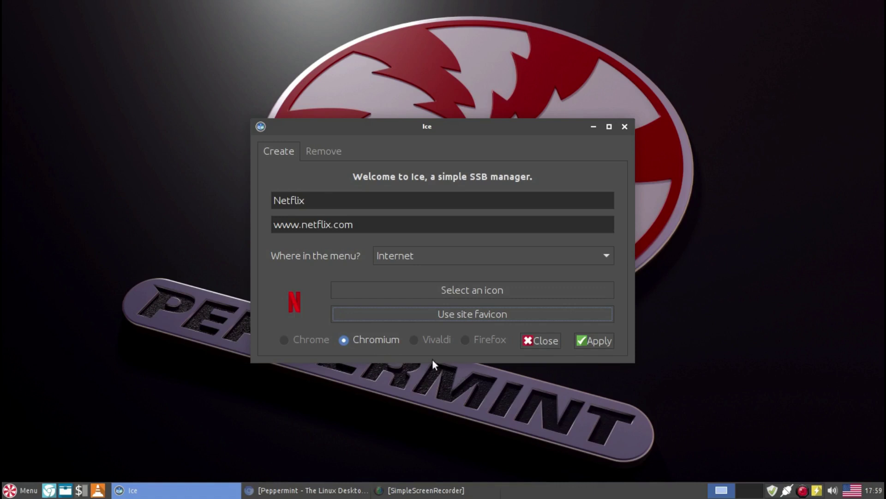
left_click(604, 342)
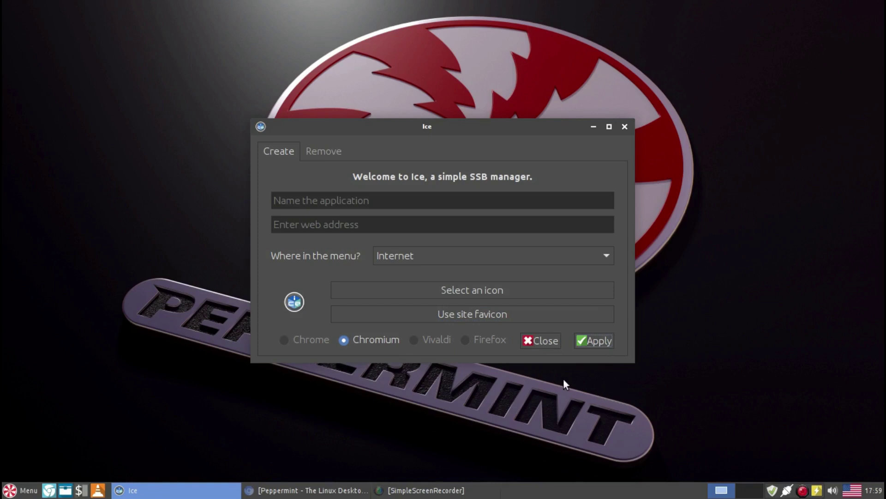
left_click(525, 341)
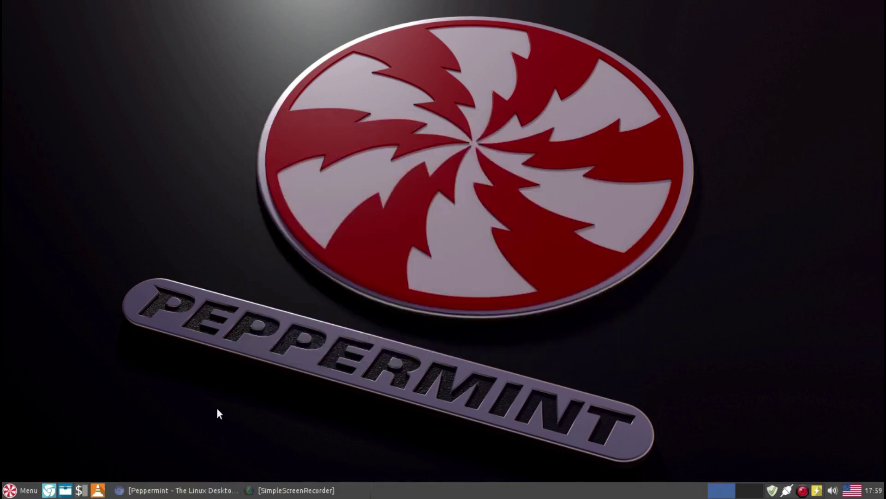
Launch the Netflix web application from the Internet category to view its sign-in page, and close its window.
left_click(22, 490)
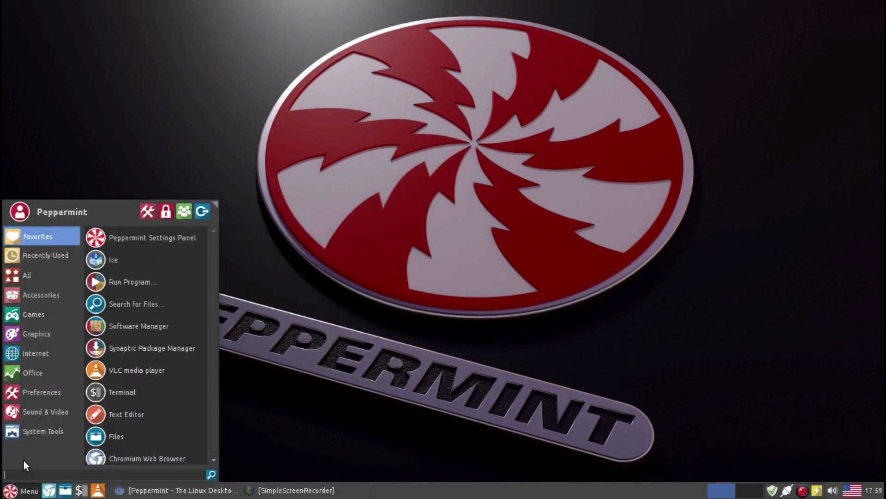
left_click(32, 359)
left_click(129, 329)
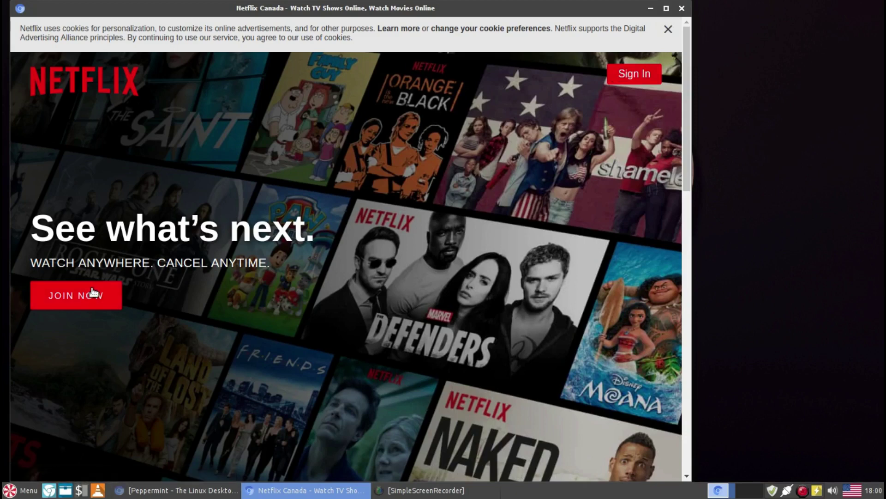
left_click(682, 9)
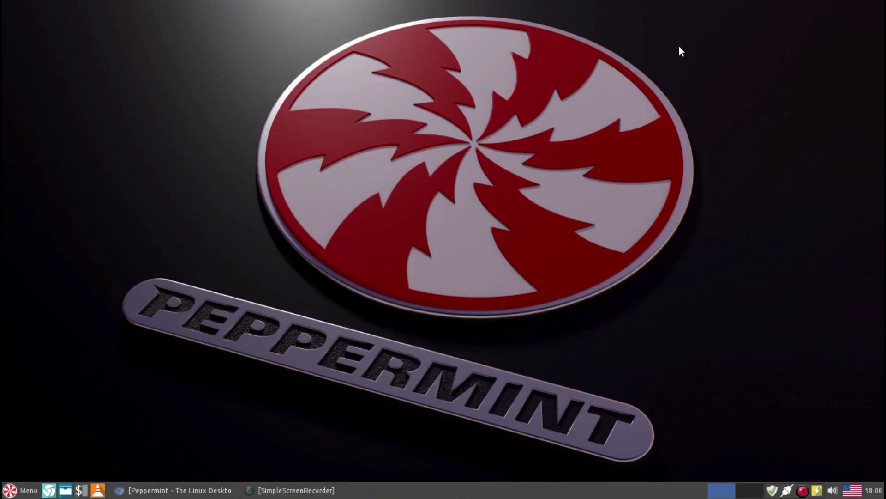